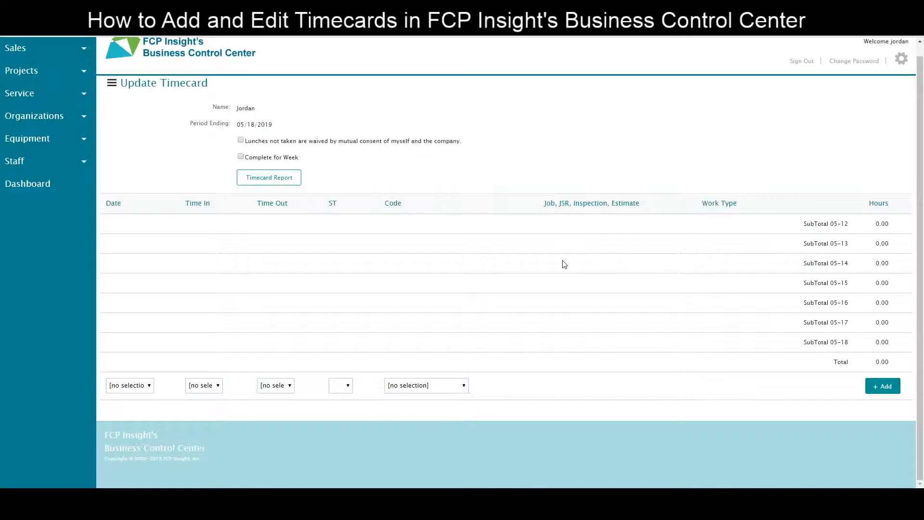
Step: Set the new timecard entry's date to Mon 05/13, time in to 7:00AM and time out to 2:00PM
left_click(148, 388)
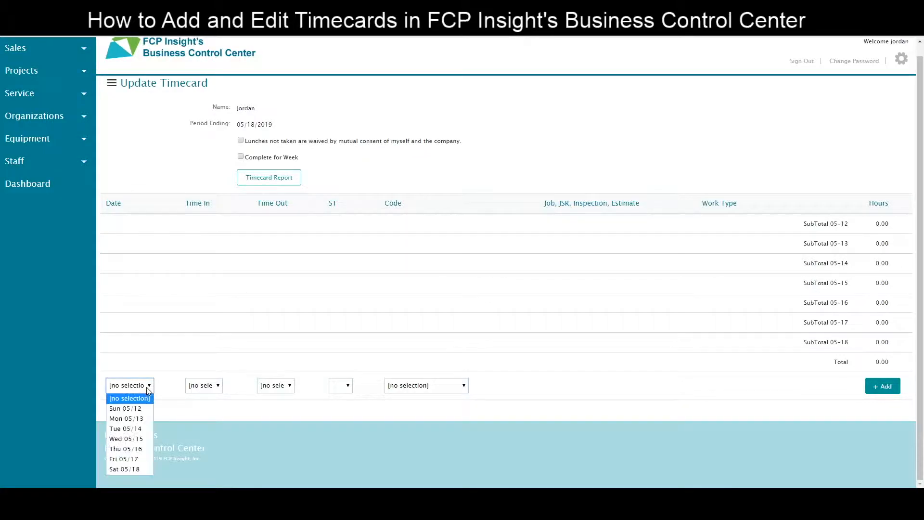
left_click(144, 420)
left_click(218, 391)
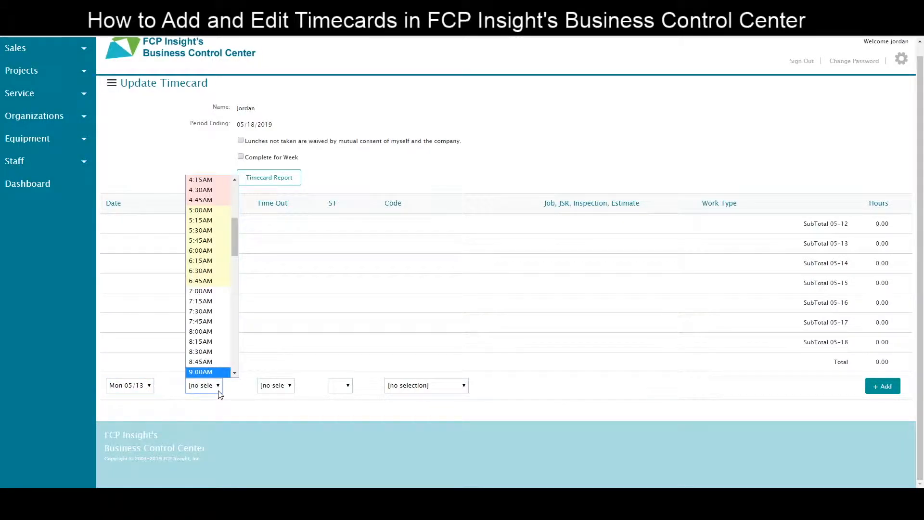
scroll(212, 366, "down", 1)
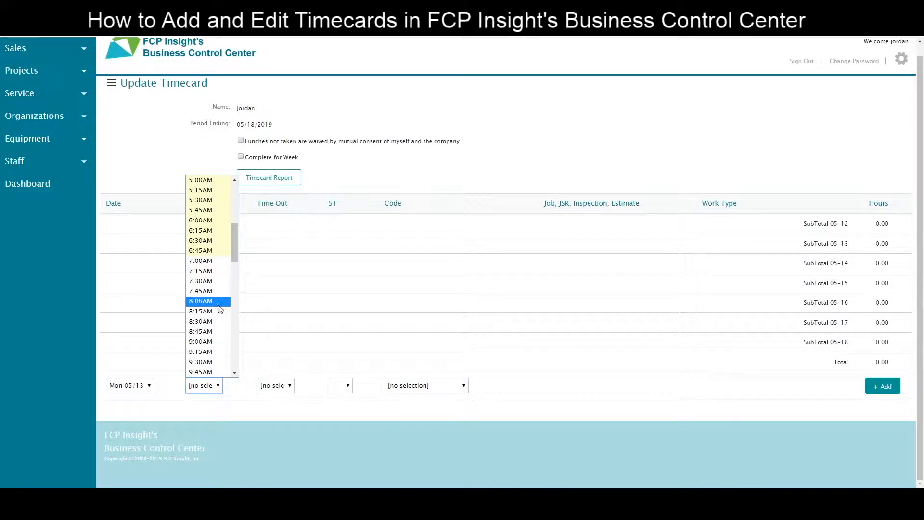
left_click(212, 261)
left_click(289, 385)
scroll(305, 287, "down", 3)
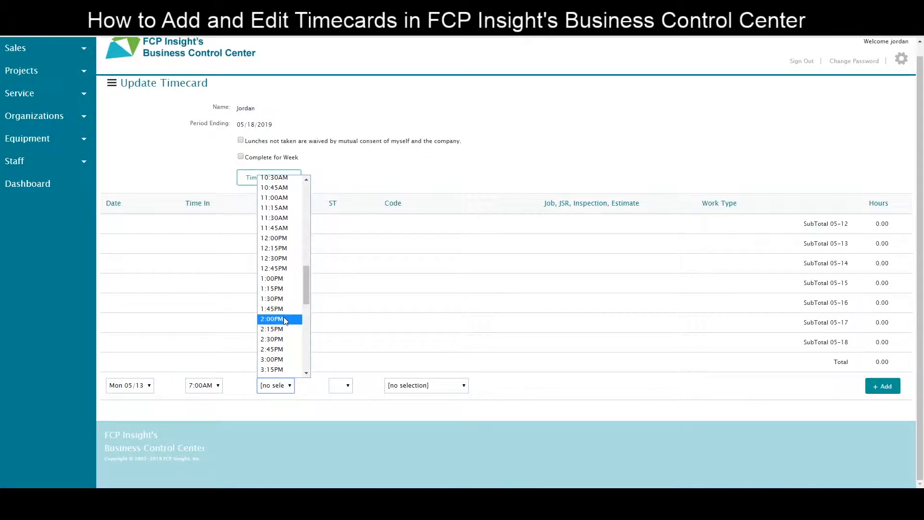
left_click(284, 319)
Step: Set the Monday entry's state to WA and its code to Install
left_click(347, 388)
key("w")
key("Return")
left_click(410, 388)
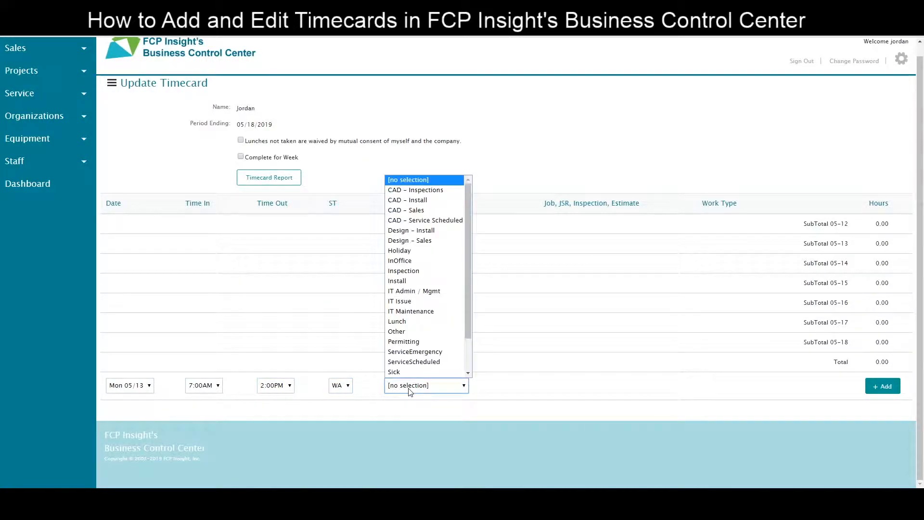
scroll(435, 265, "down", 1)
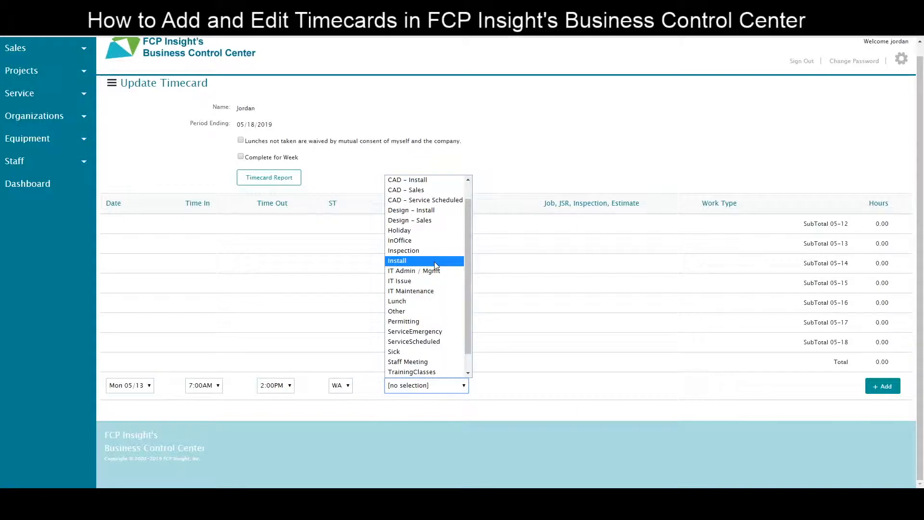
left_click(434, 261)
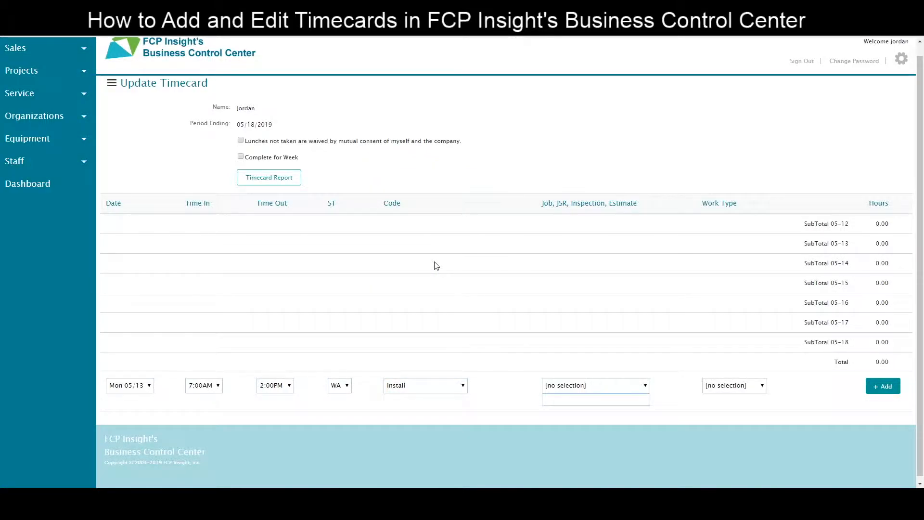
Step: Assign job 11015 ISC 2018 and work type TrimFieldDevice to the Monday entry and add it to the timecard
left_click(614, 387)
scroll(646, 274, "down", 1)
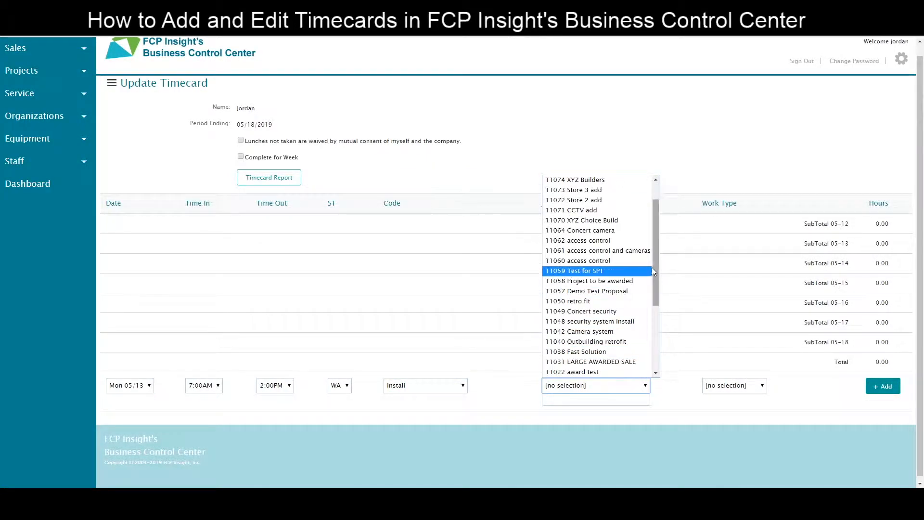
left_click_drag(657, 268, 656, 331)
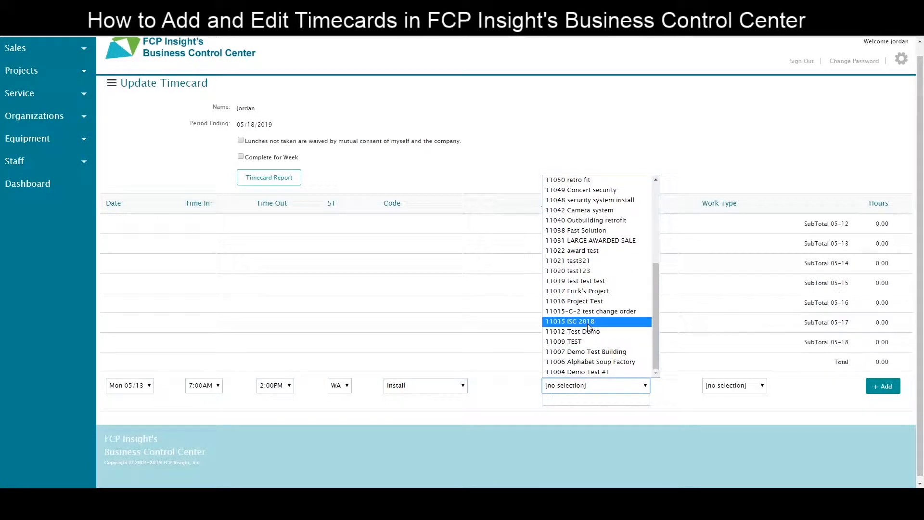
left_click(587, 322)
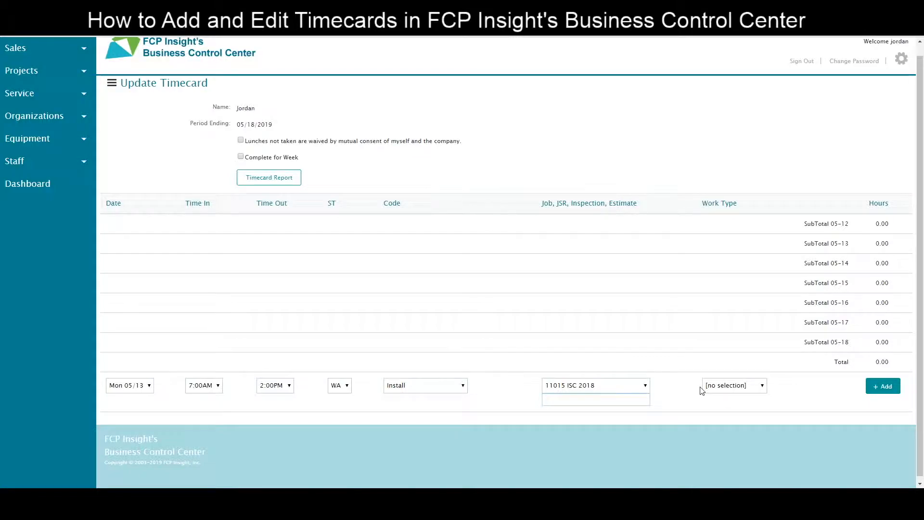
left_click(758, 390)
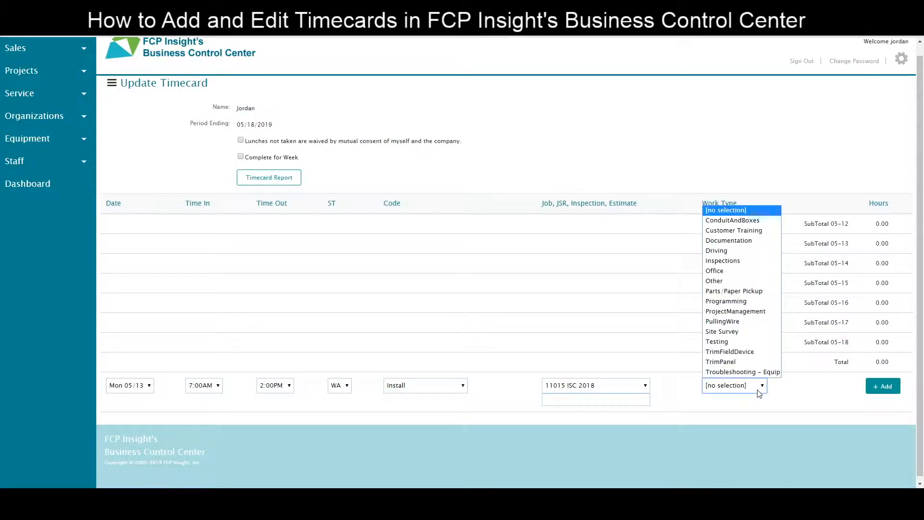
left_click(765, 358)
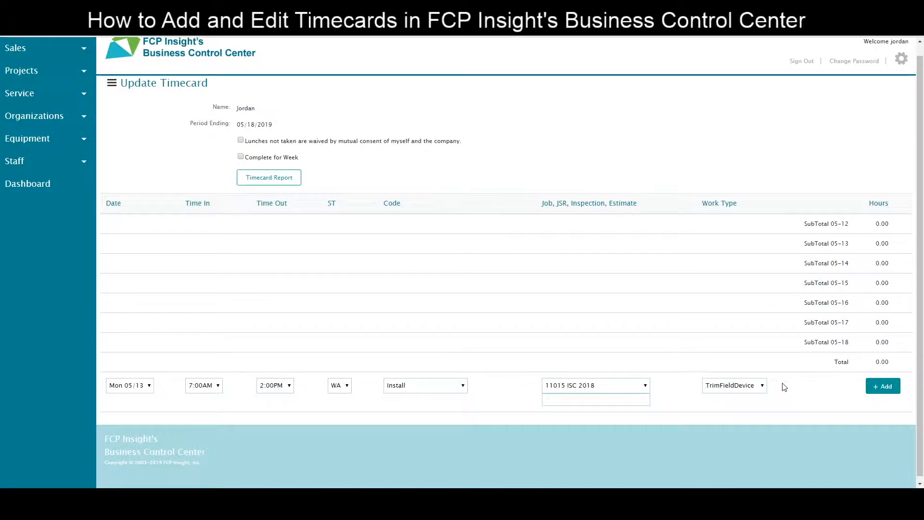
left_click(888, 387)
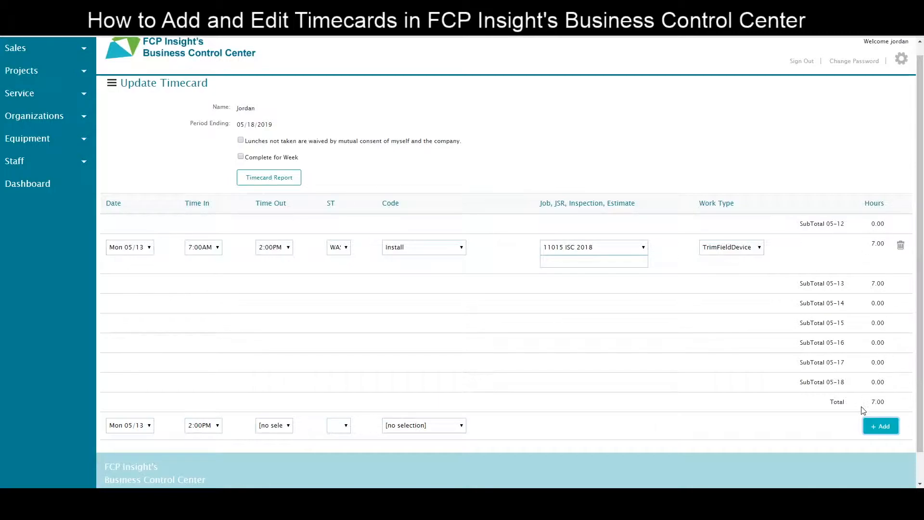
left_click_drag(828, 409, 898, 409)
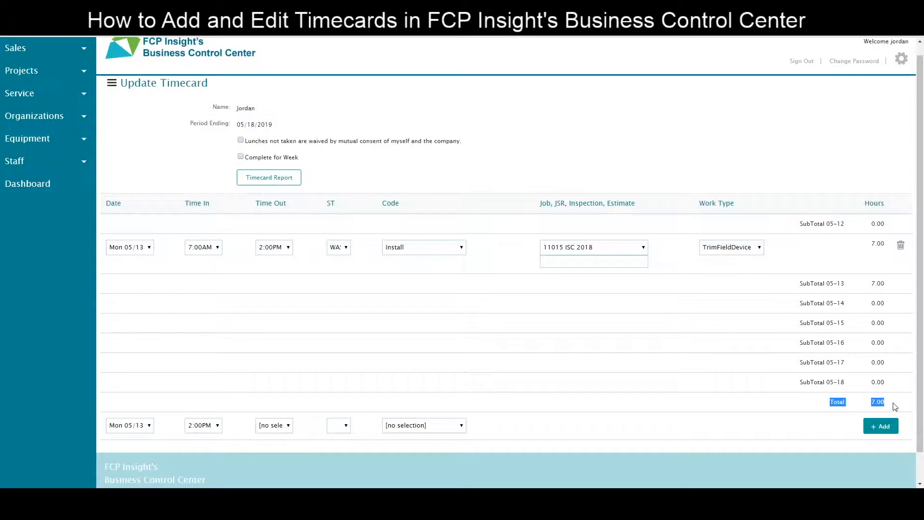
left_click(894, 407)
Step: Set the next entry's date to Tue 05/14 with time in 7:00AM and time out 10:00AM
left_click(138, 432)
left_click(123, 372)
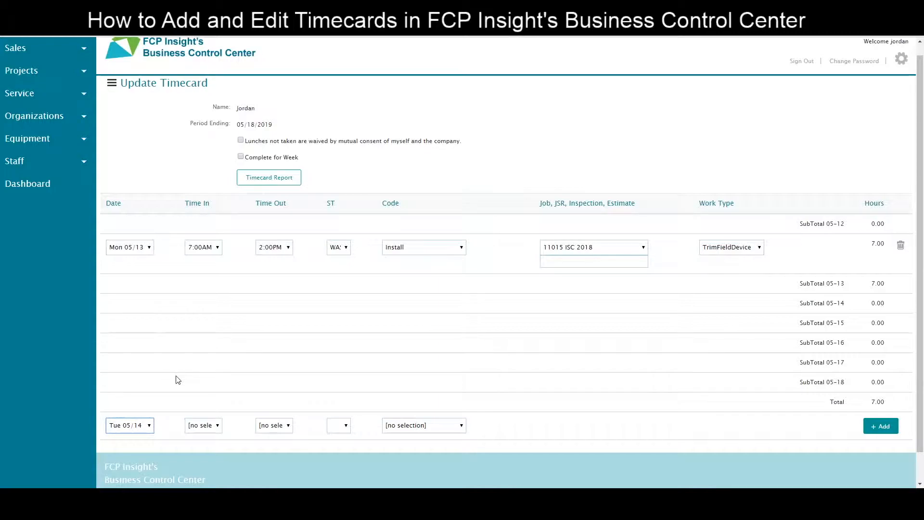
left_click(203, 425)
left_click(207, 334)
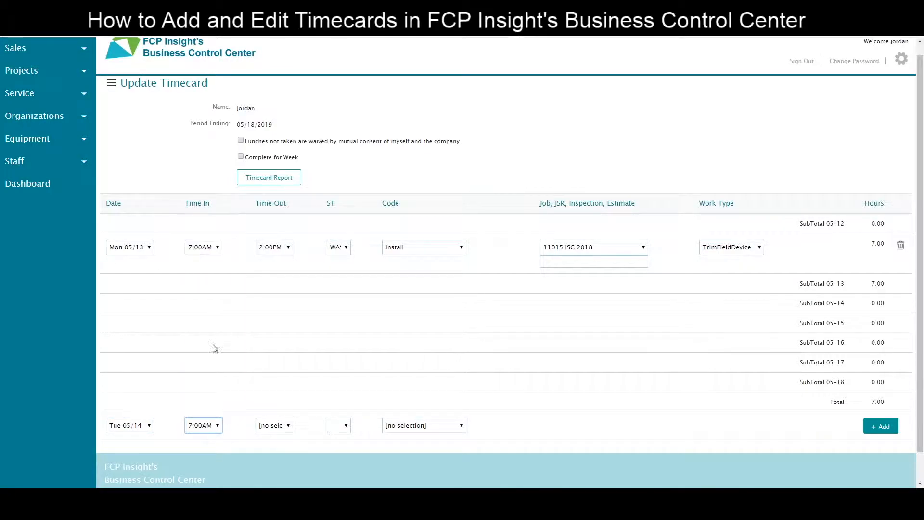
left_click(275, 430)
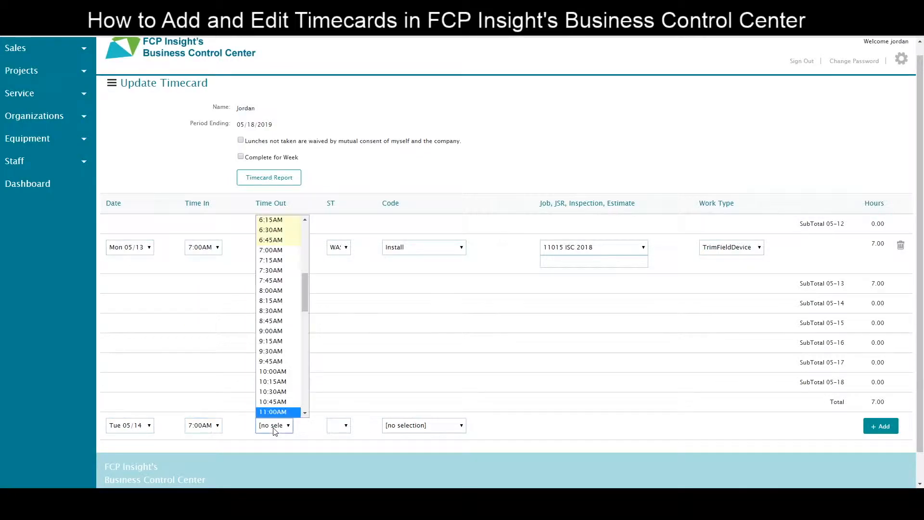
left_click(279, 372)
Step: Set the Tuesday entry's state to WA and its code to InOffice
left_click(331, 428)
key("w")
key("Return")
left_click(426, 425)
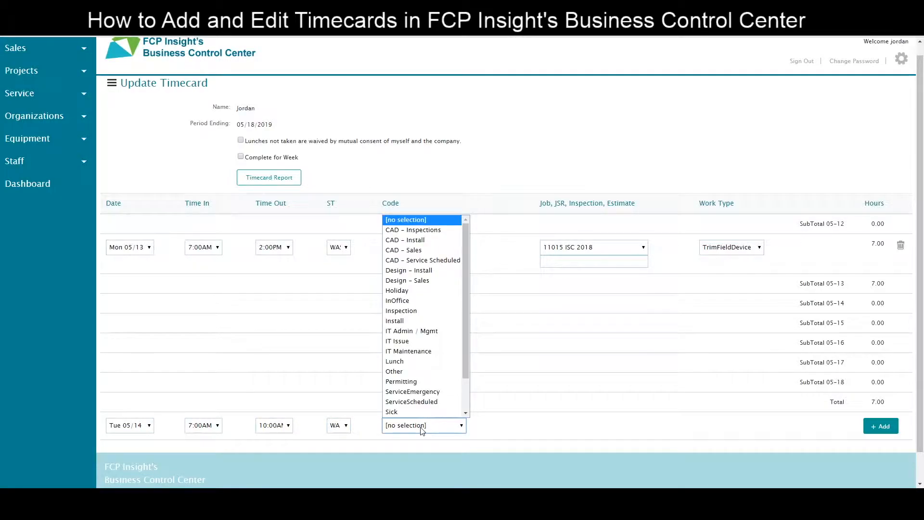
scroll(454, 362, "down", 1)
left_click(363, 420)
left_click(407, 434)
left_click(414, 305)
Step: Describe the Tuesday entry as "Paper work", set its work type to In Office and add it to the timecard
left_click(527, 425)
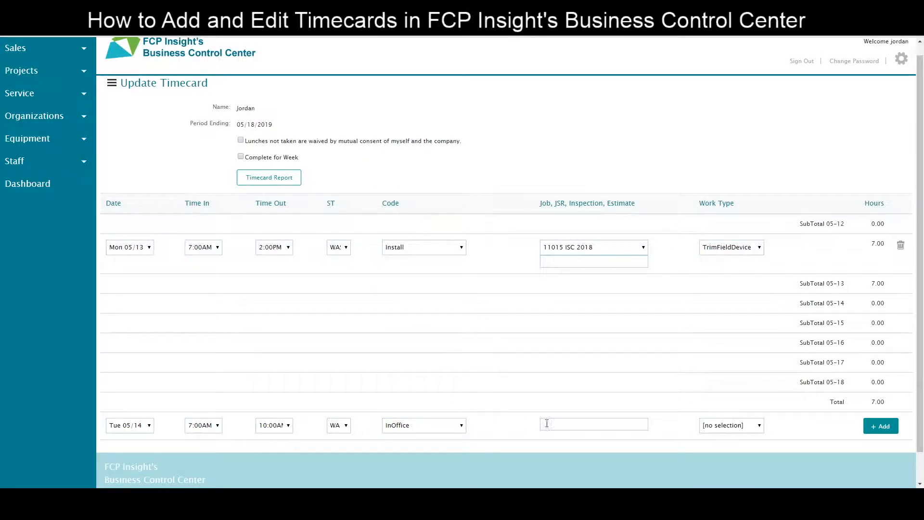
left_click(595, 424)
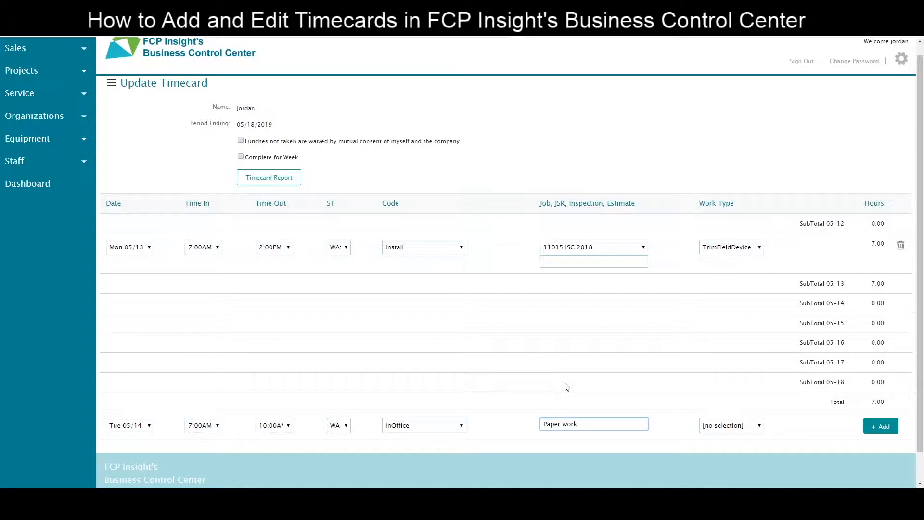
left_click(555, 394)
left_click(752, 427)
left_click(736, 449)
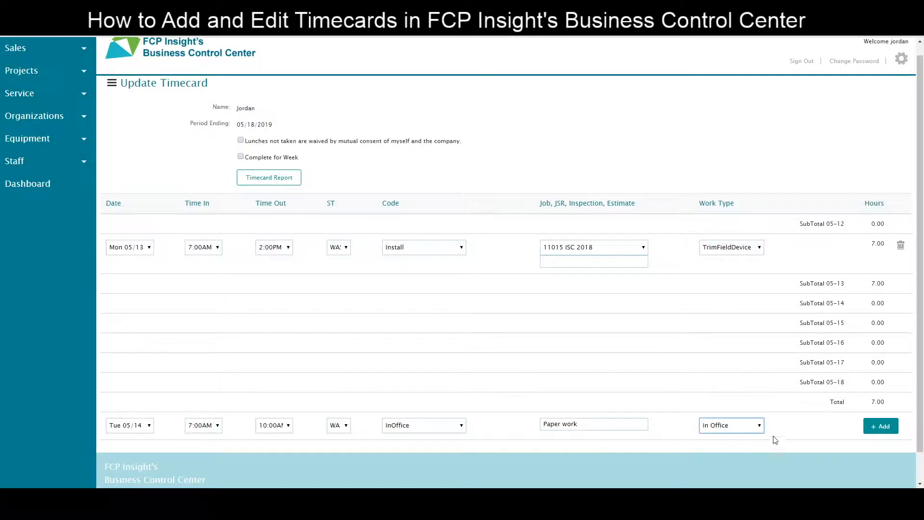
left_click(882, 426)
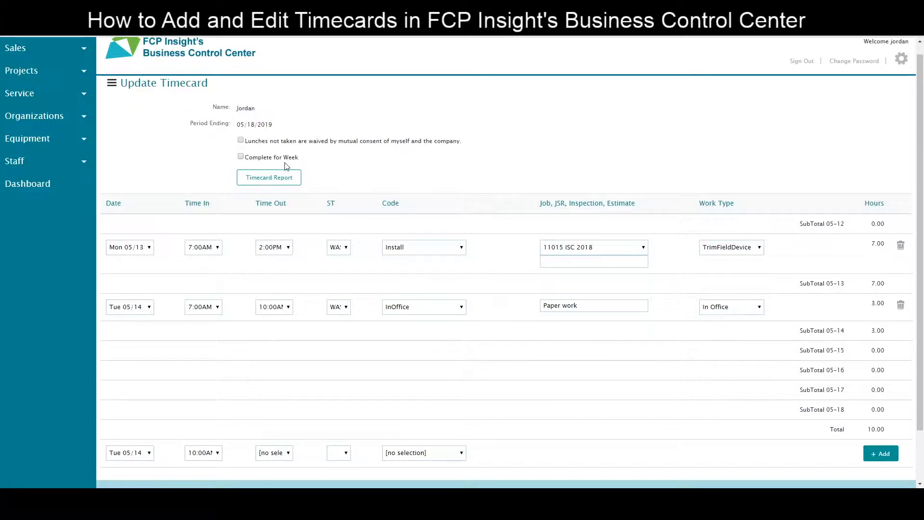
Step: Mark the timecard as complete for the week and set Manager Approval to Not Approved
left_click(241, 157)
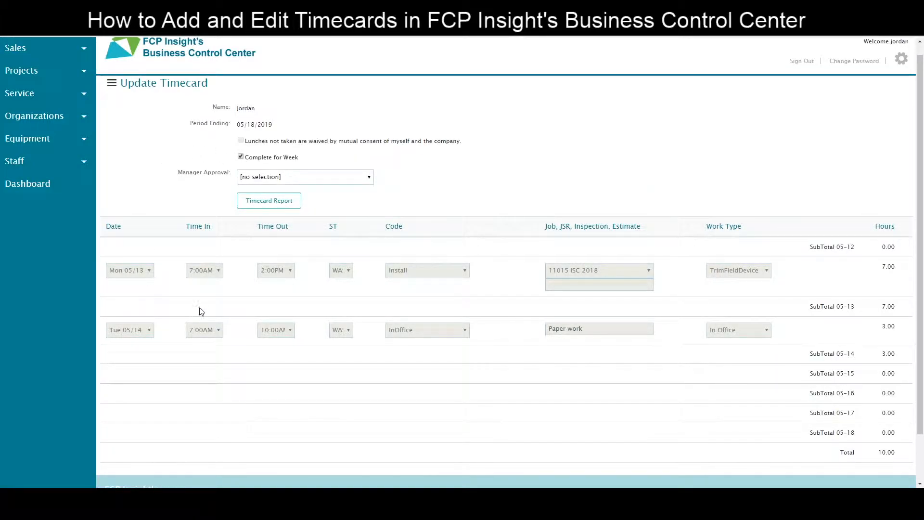
mouse_move(920, 117)
left_mouse_down()
mouse_move(921, 142)
mouse_move(920, 100)
left_mouse_up()
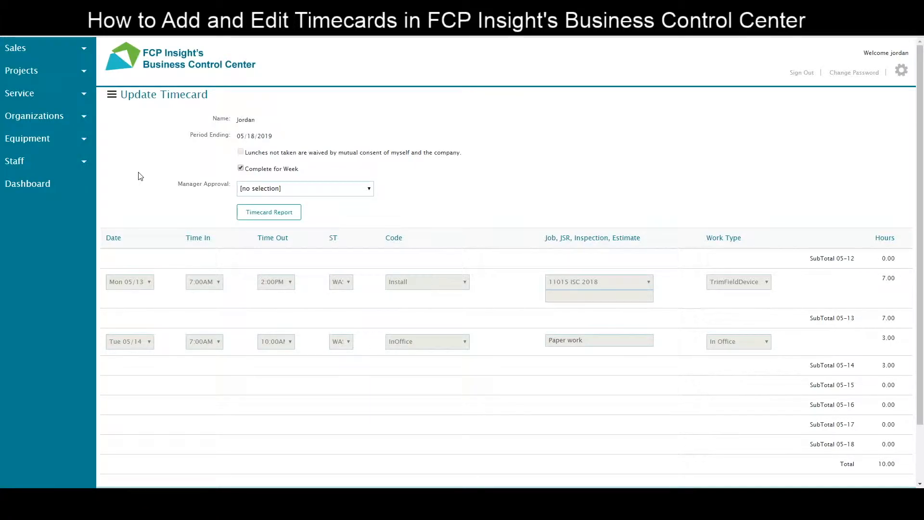
left_click(264, 191)
left_click(273, 191)
left_click(356, 188)
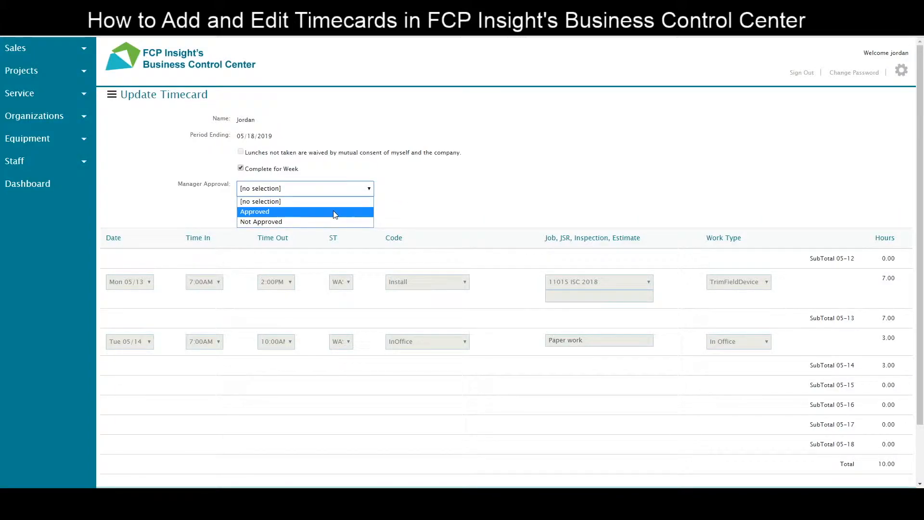
left_click(339, 190)
left_click(358, 190)
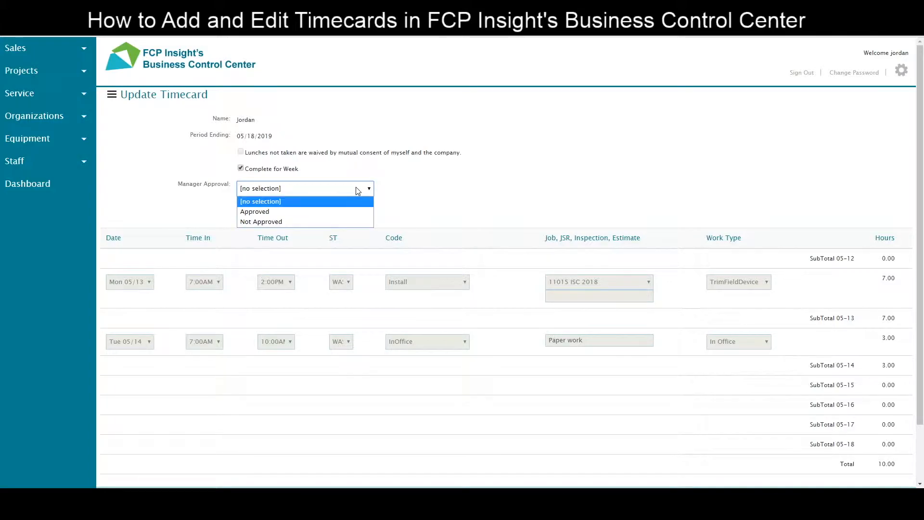
left_click(331, 226)
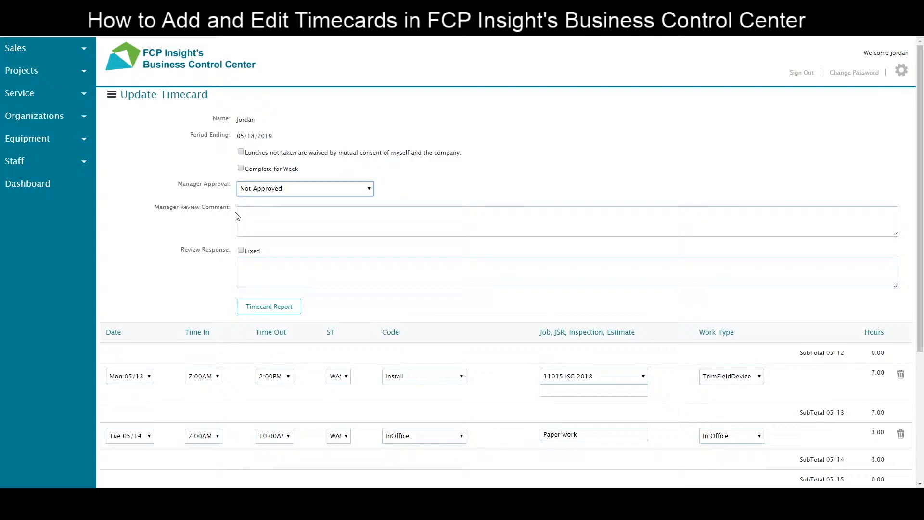
Step: Mark the review response as Fixed, leaving the manager comment and response text empty
left_click(246, 217)
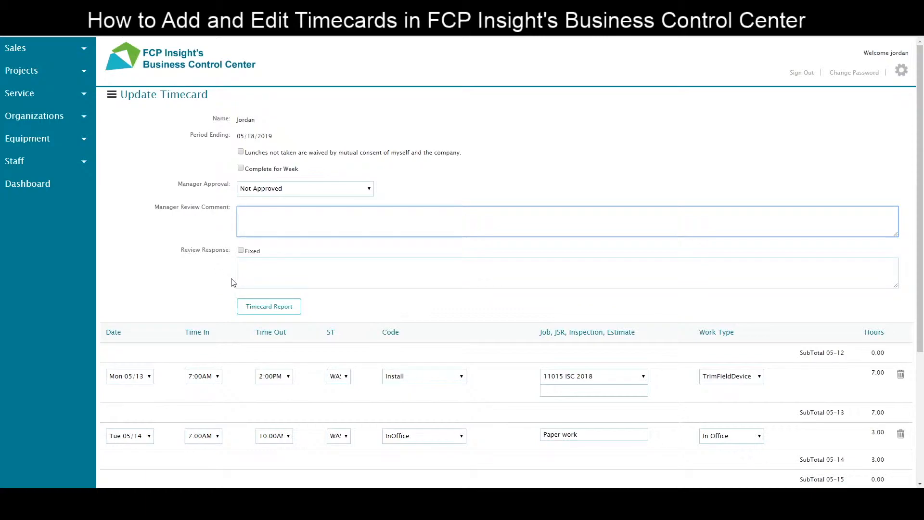
left_click(241, 250)
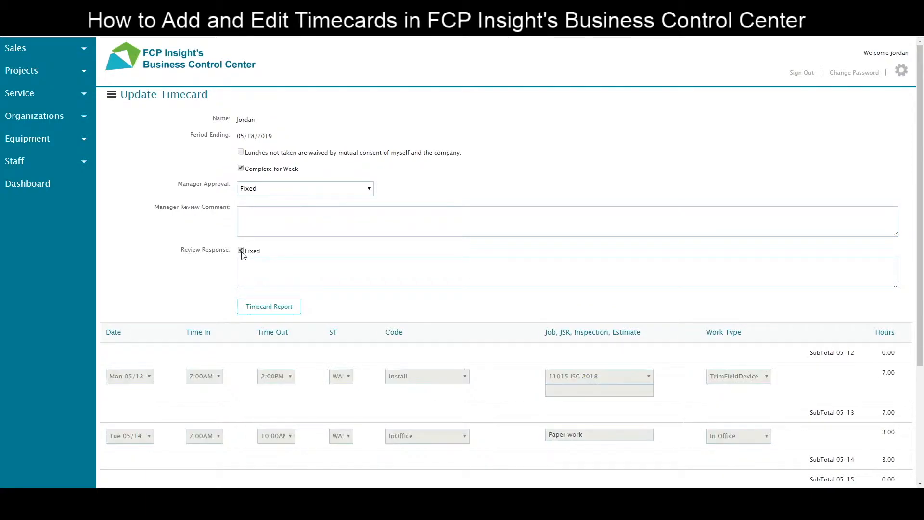
left_click(248, 269)
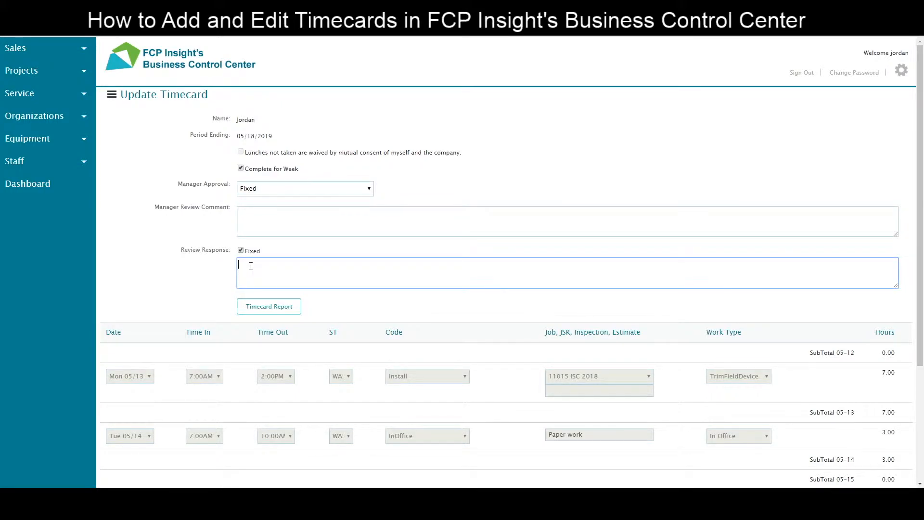
left_click(205, 282)
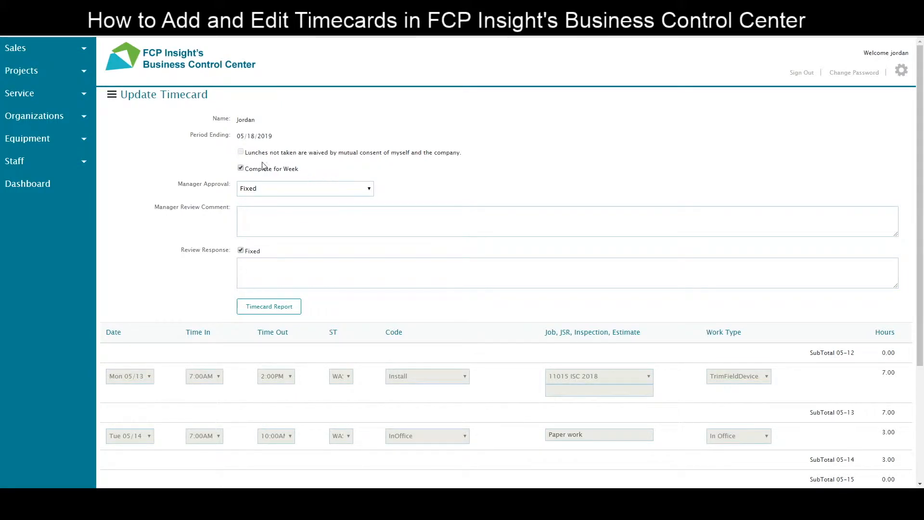
Step: Set the timecard's Manager Approval to Approved
left_click(274, 190)
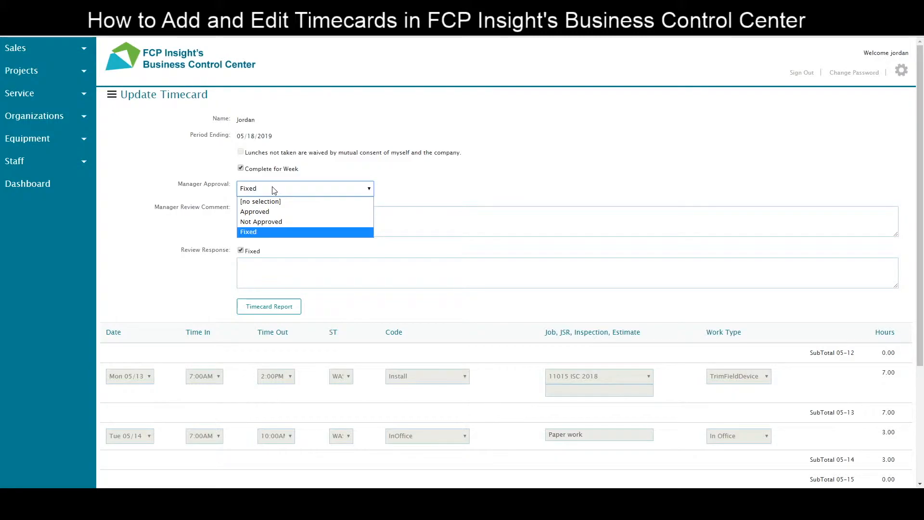
left_click(216, 232)
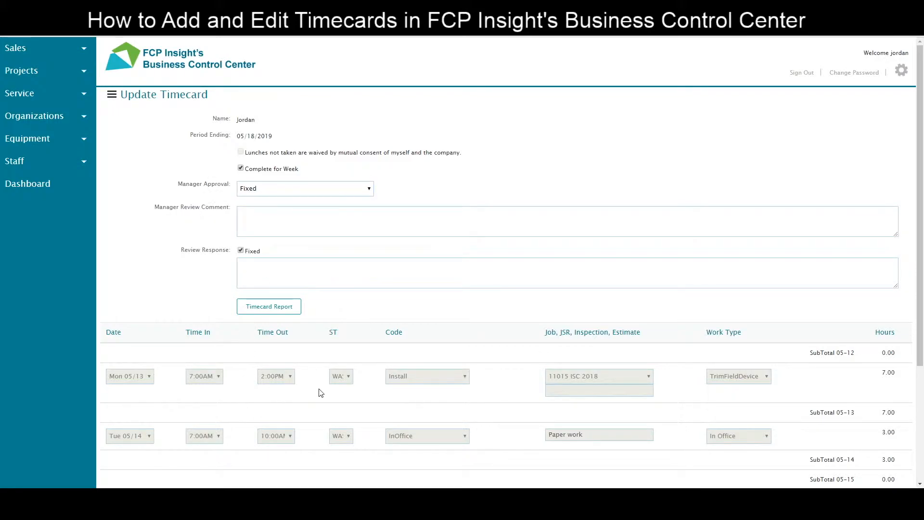
left_click(316, 189)
left_click(306, 209)
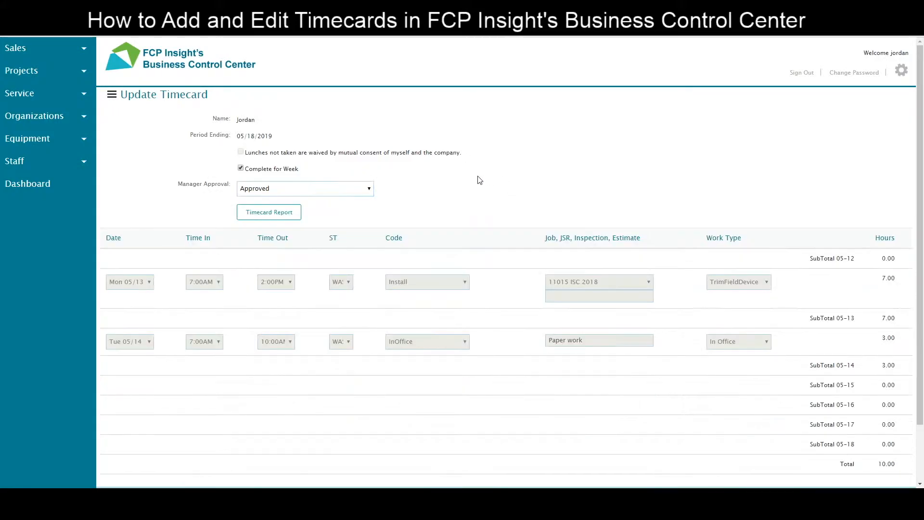